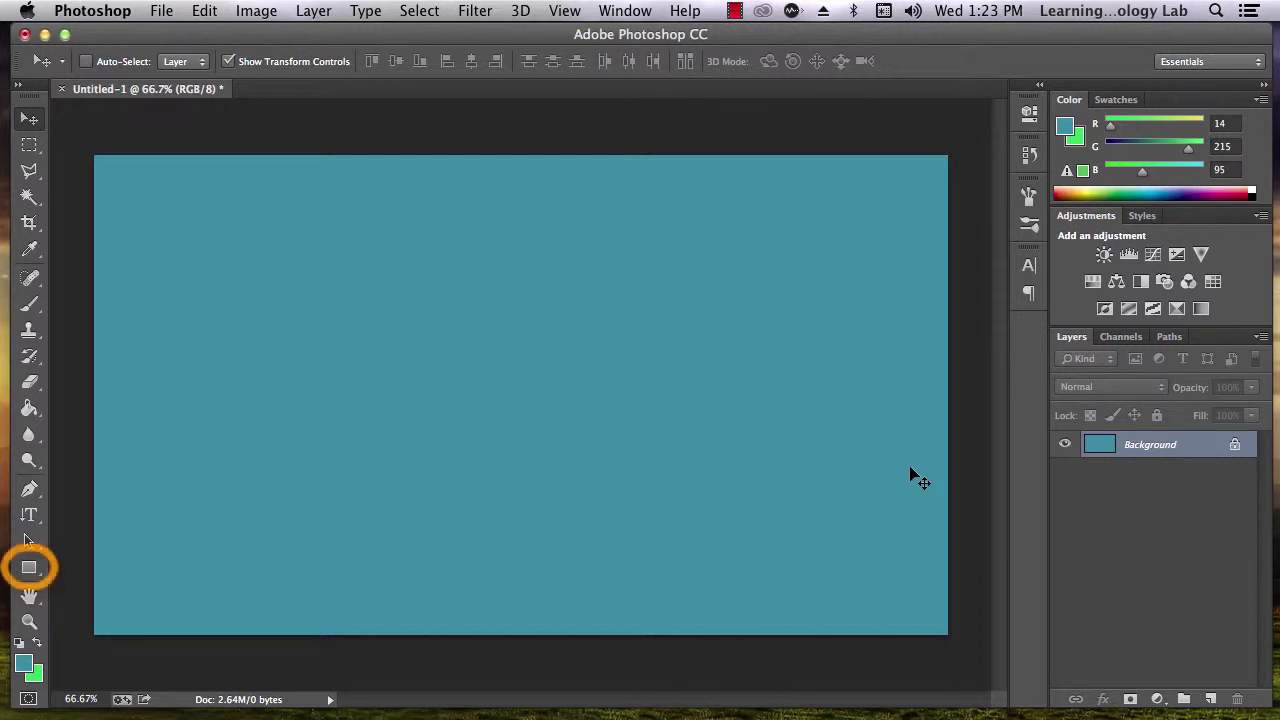
Select the Rectangle Tool from the shape tools flyout.
click(30, 568)
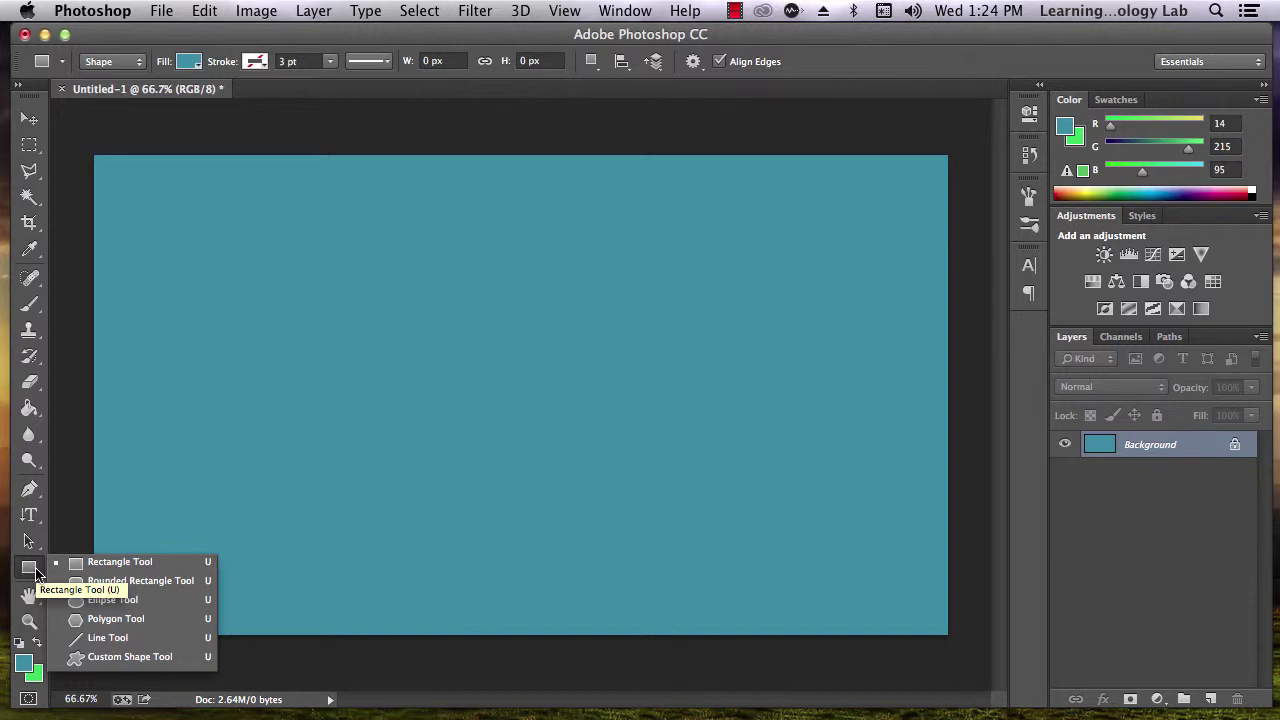
Drag out a 475 × 222 px rectangle in the lower left and fill it yellow.
click(99, 563)
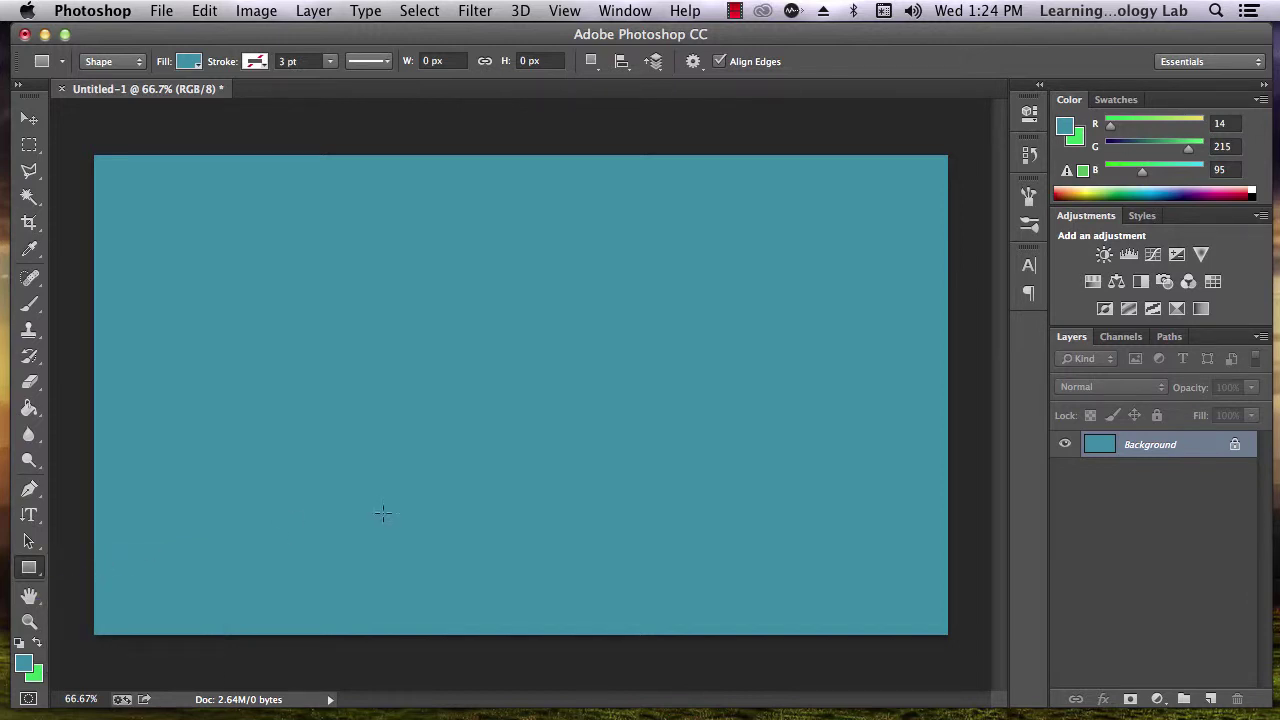
drag(240, 410, 555, 558)
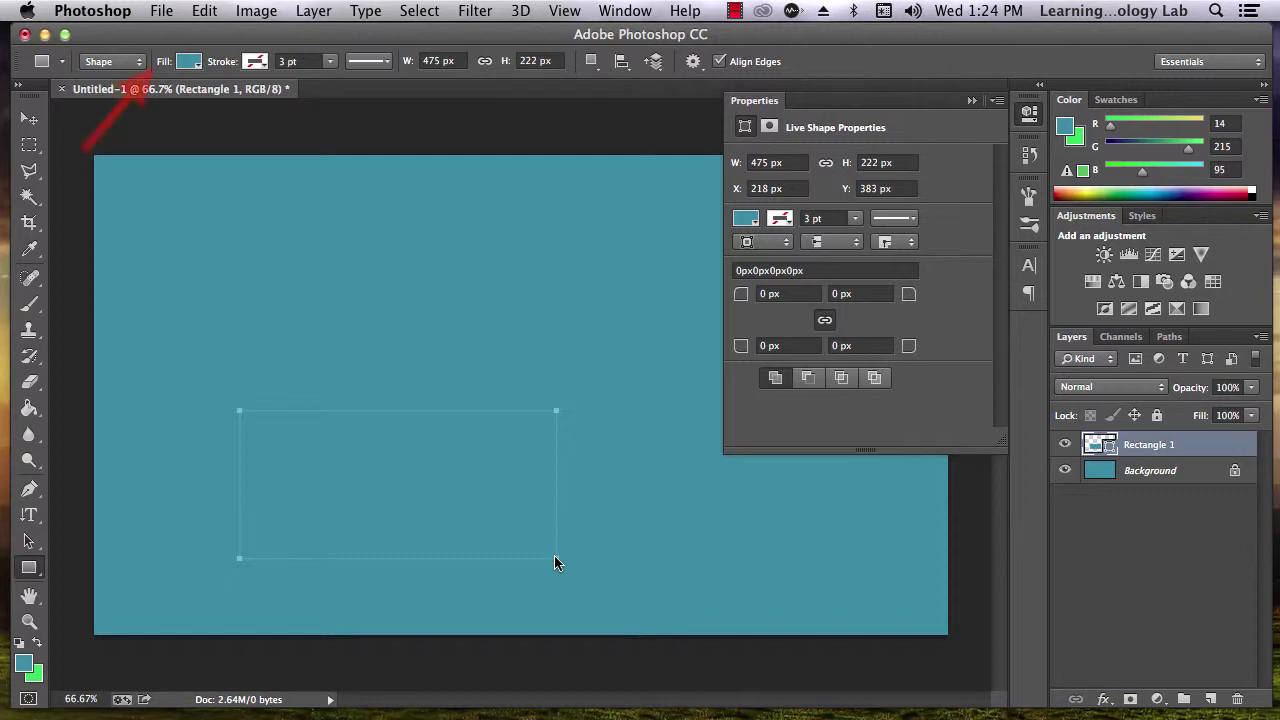
click(197, 68)
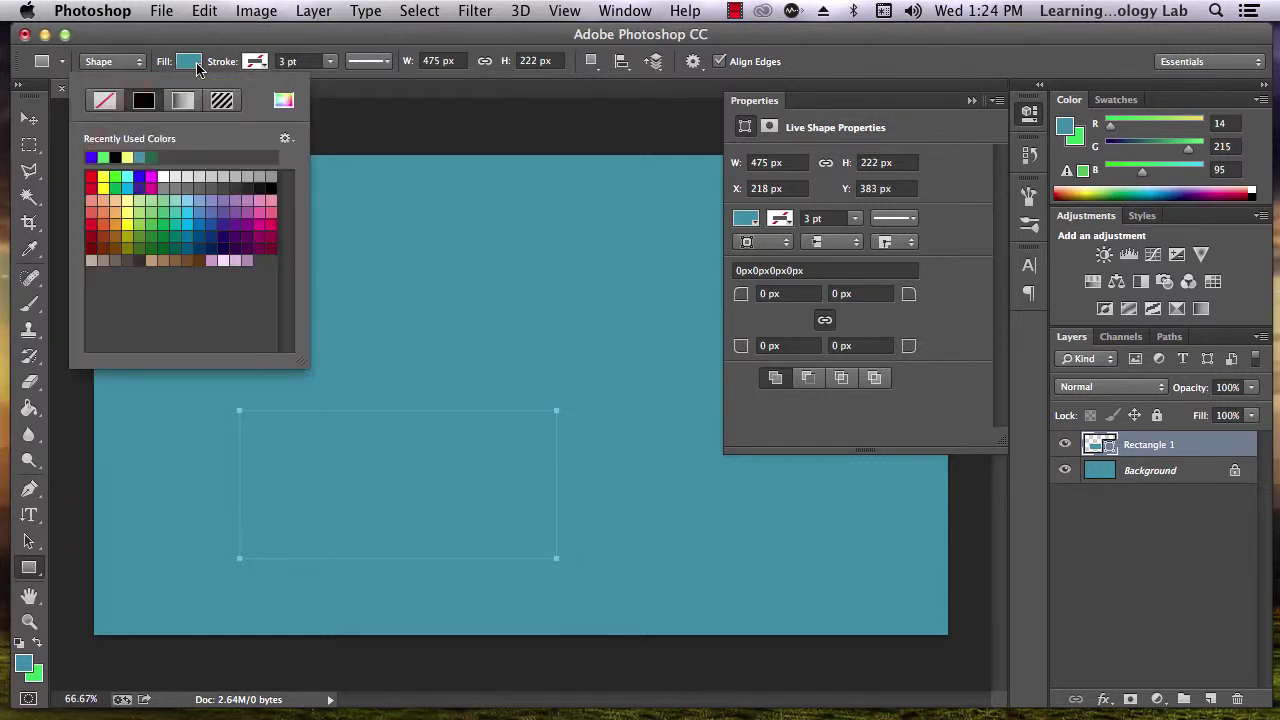
click(127, 157)
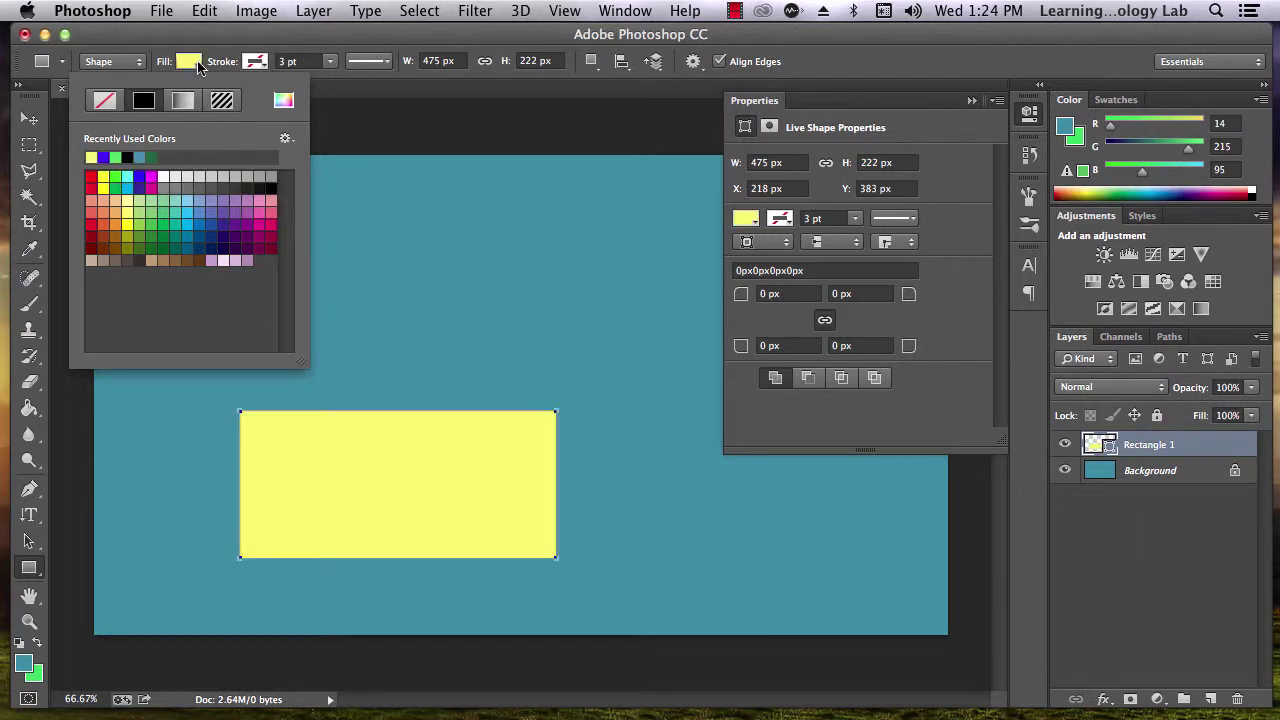
click(199, 67)
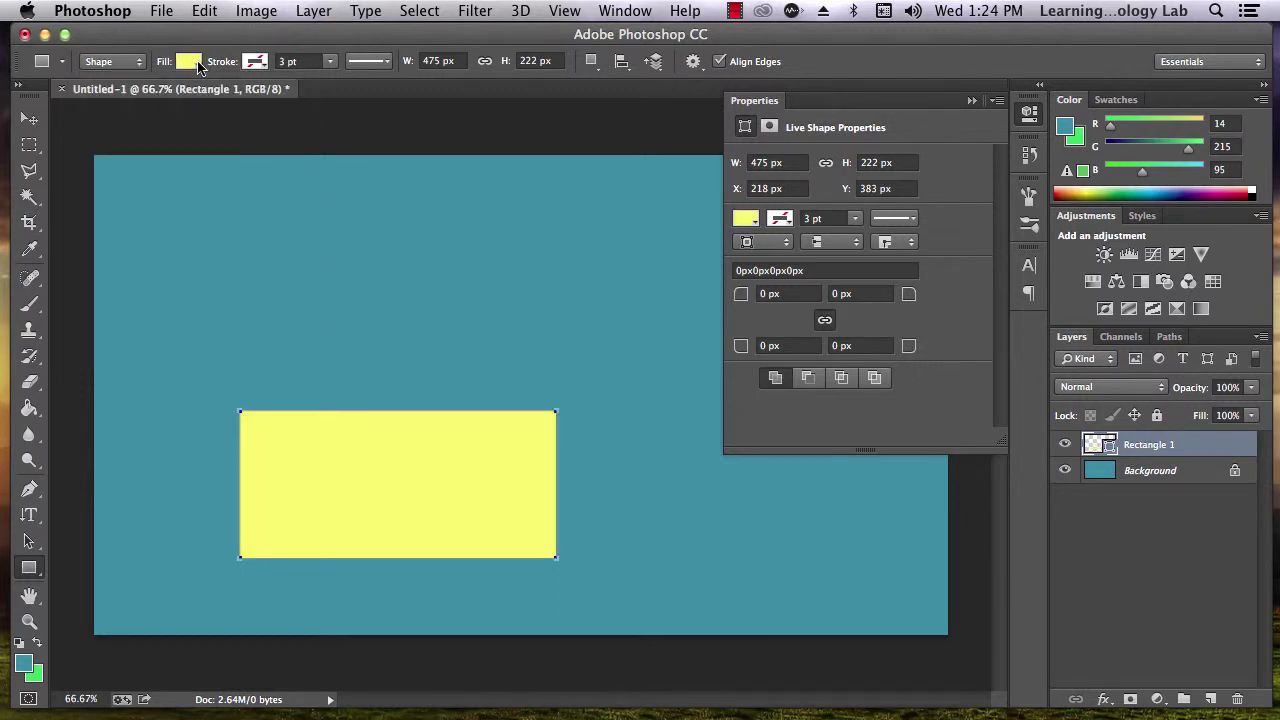
Give the rectangle a black stroke 15.10 pt wide.
click(256, 63)
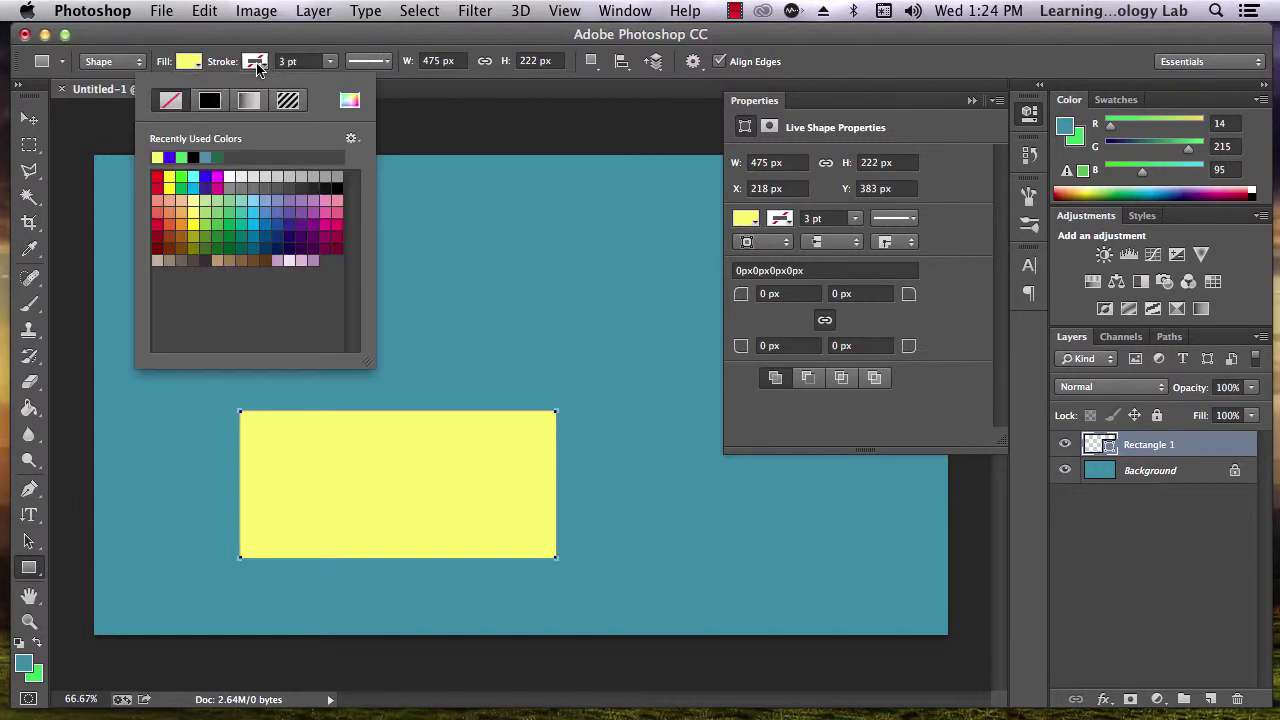
click(209, 100)
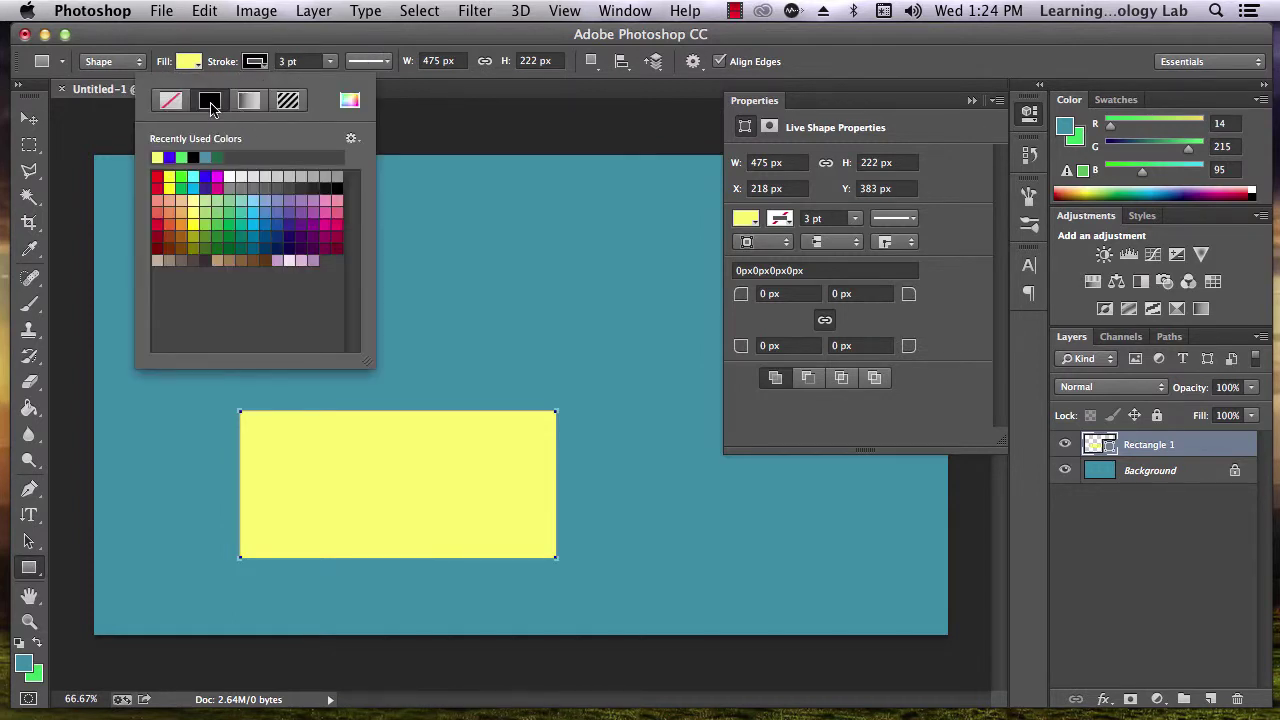
click(327, 62)
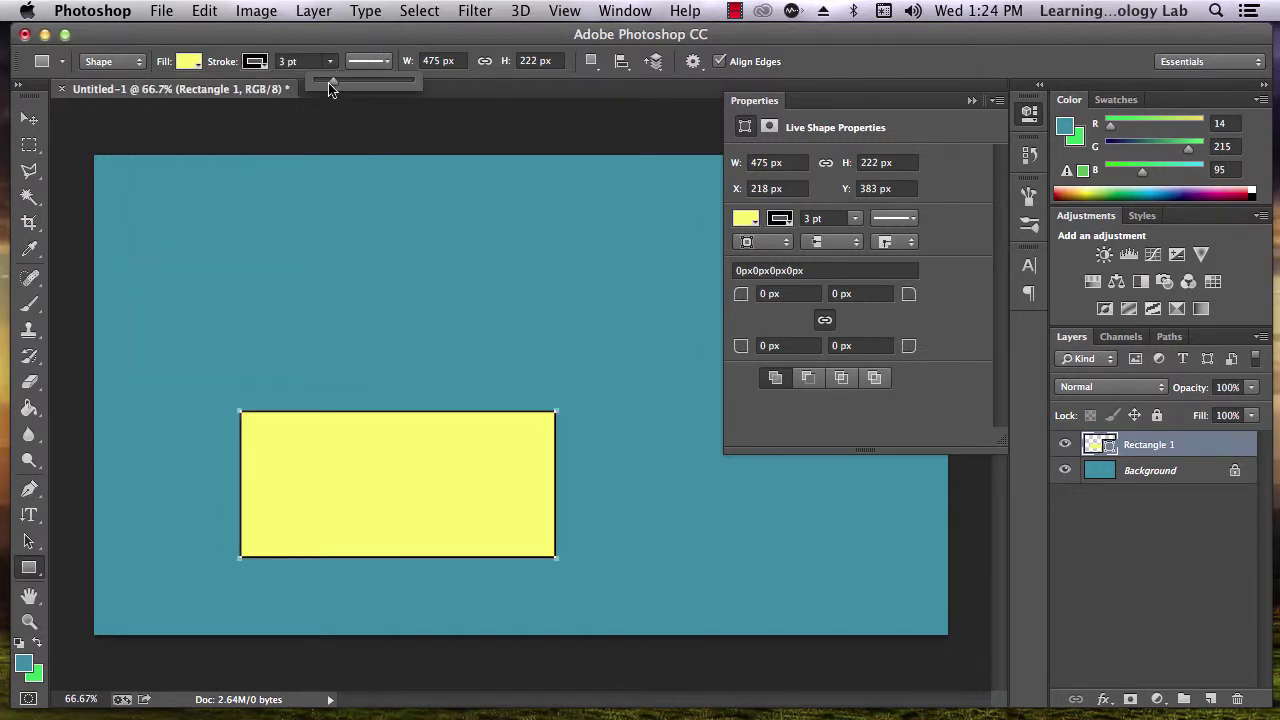
drag(330, 85, 352, 87)
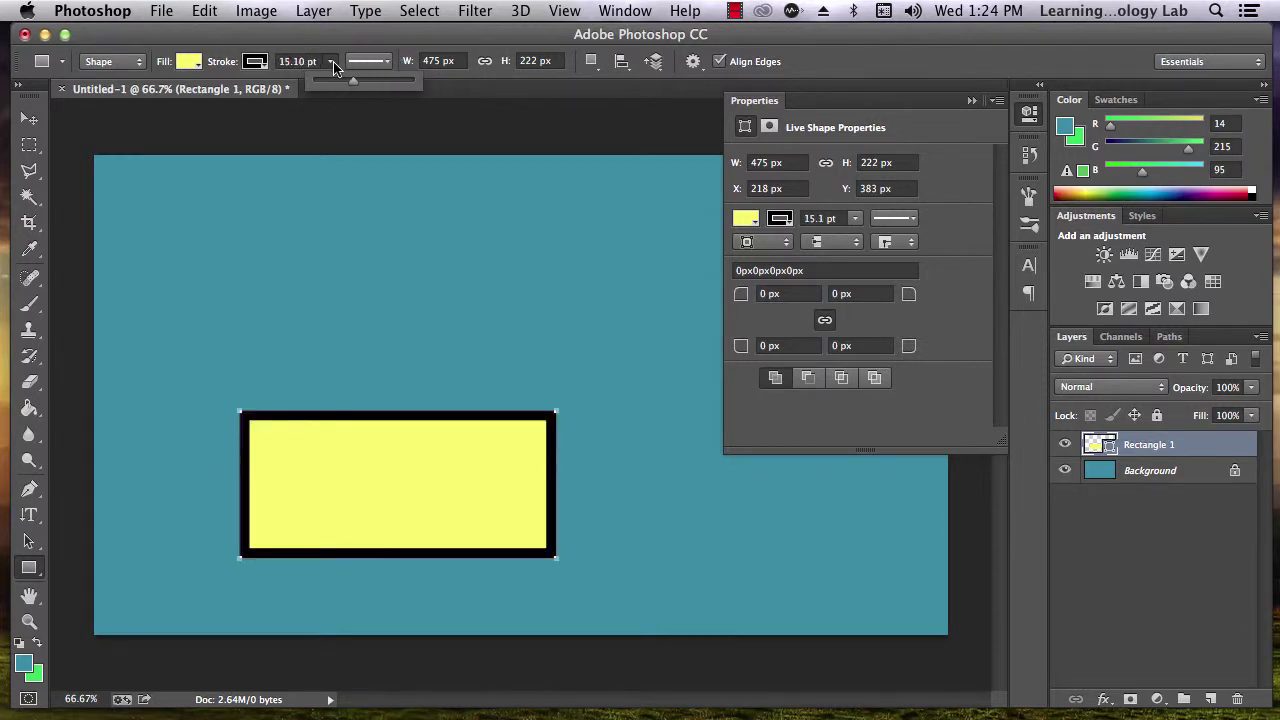
Try dashed and dotted stroke styles, then settle on a solid outline.
click(363, 62)
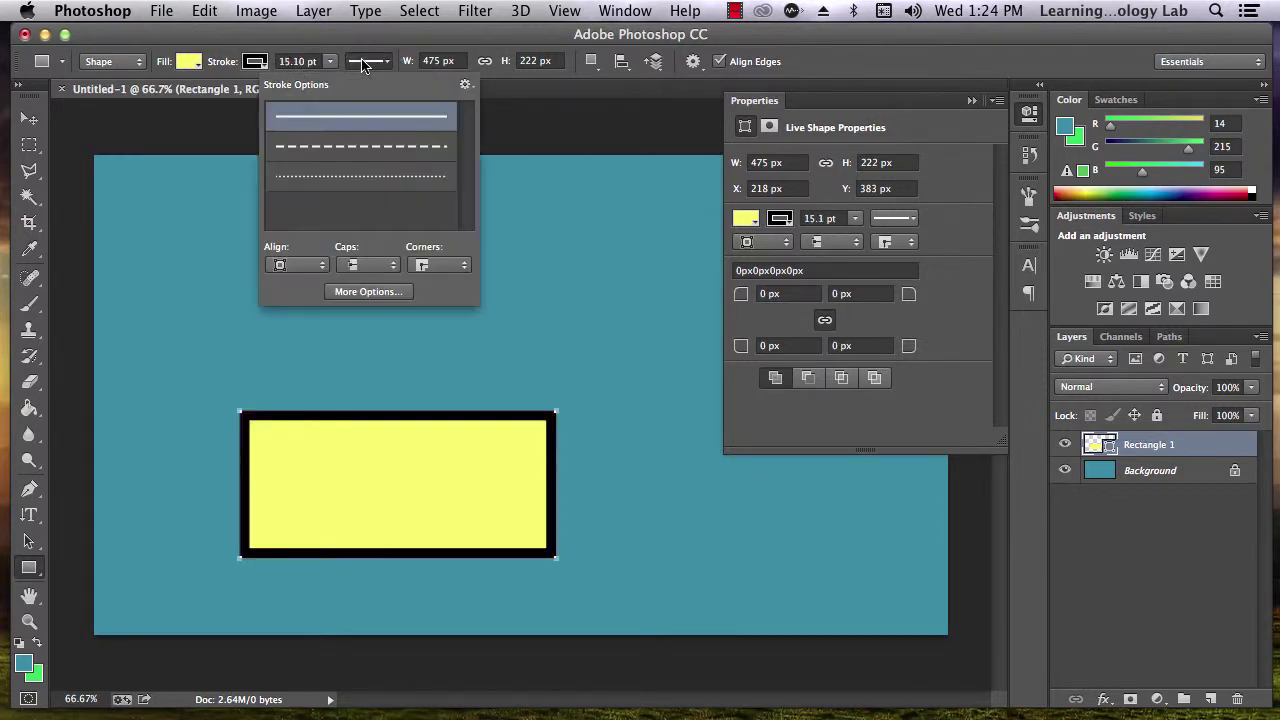
click(366, 146)
click(365, 184)
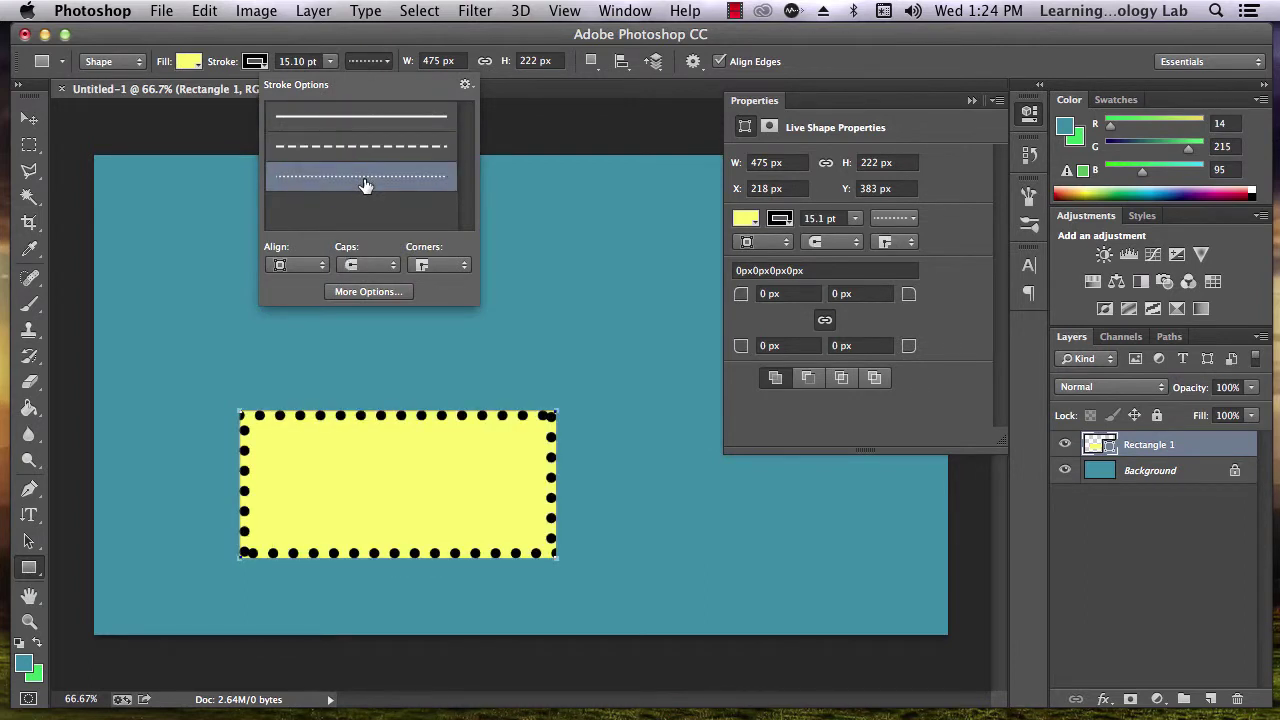
click(362, 117)
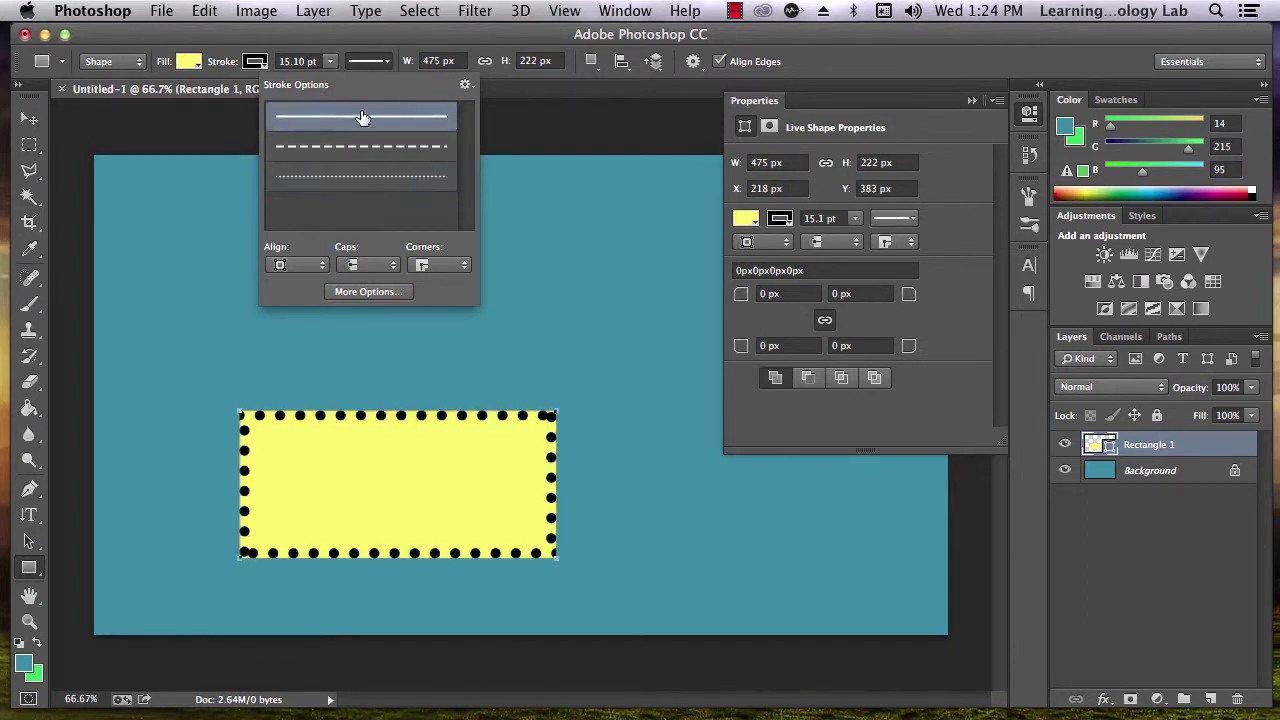
click(388, 66)
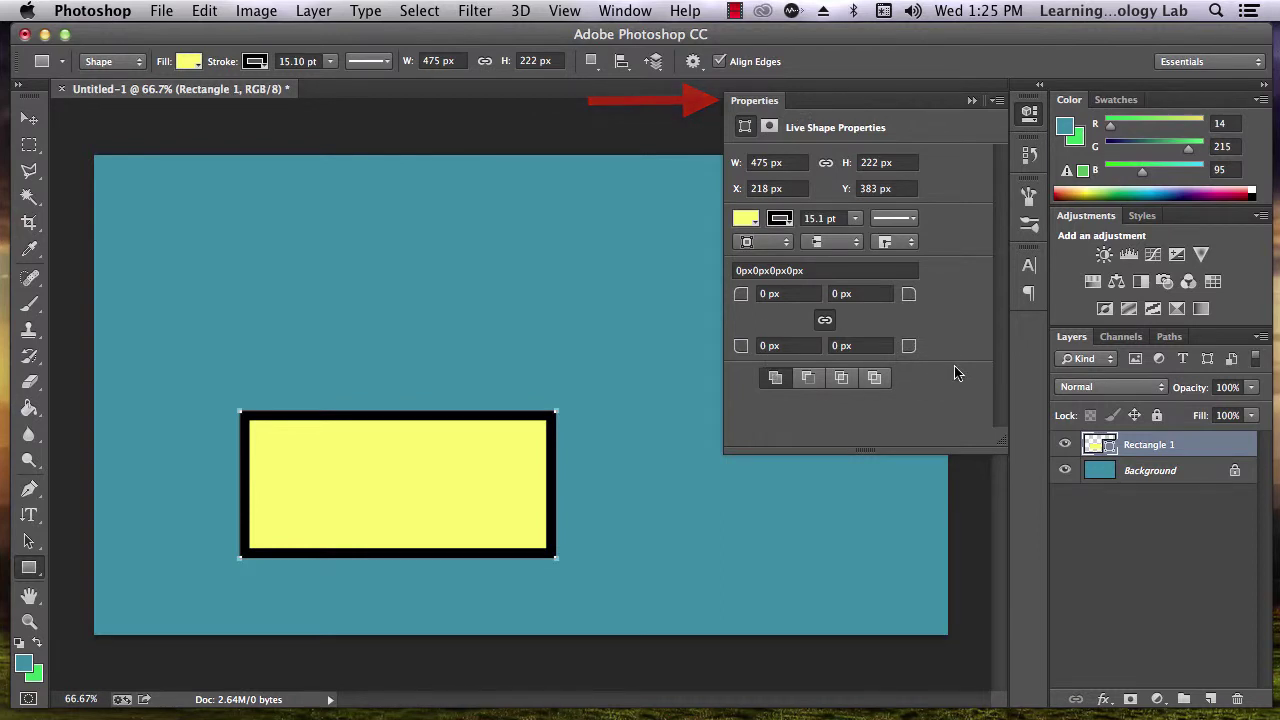
Pick the right-pointing arrow in the Custom Shape picker and draw it 310 × 188 px above the rectangle.
click(21, 570)
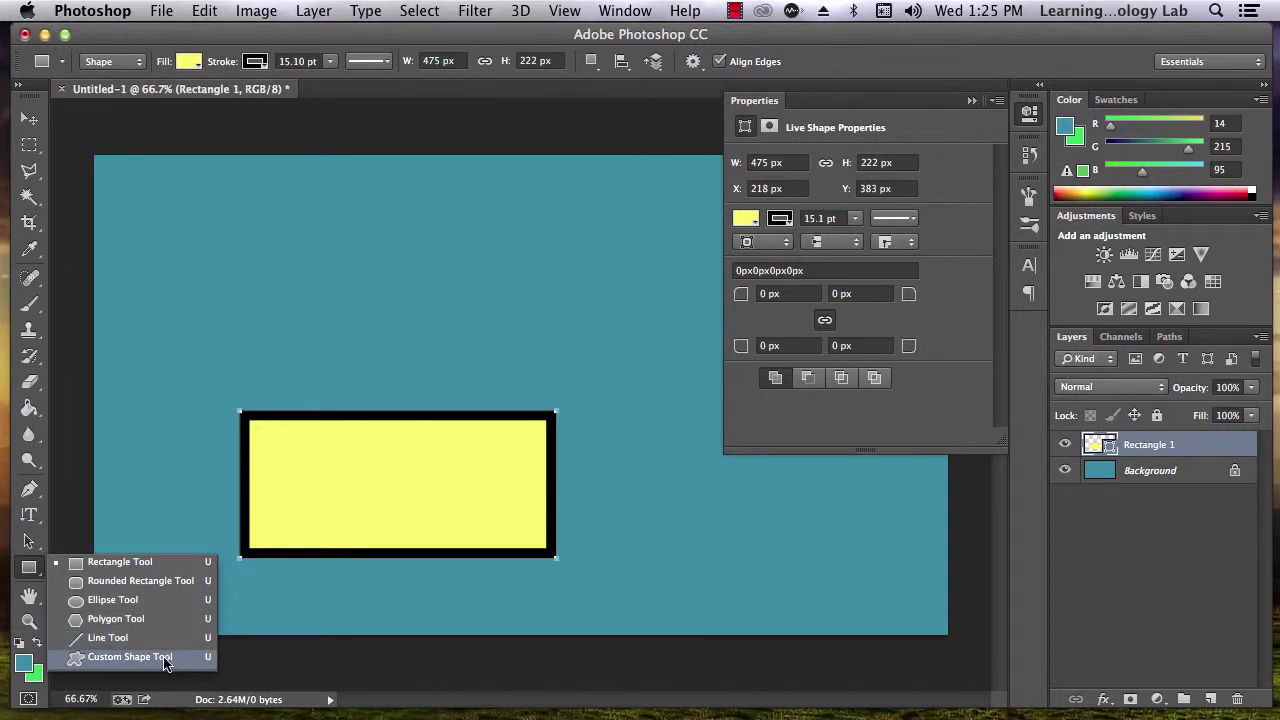
click(130, 657)
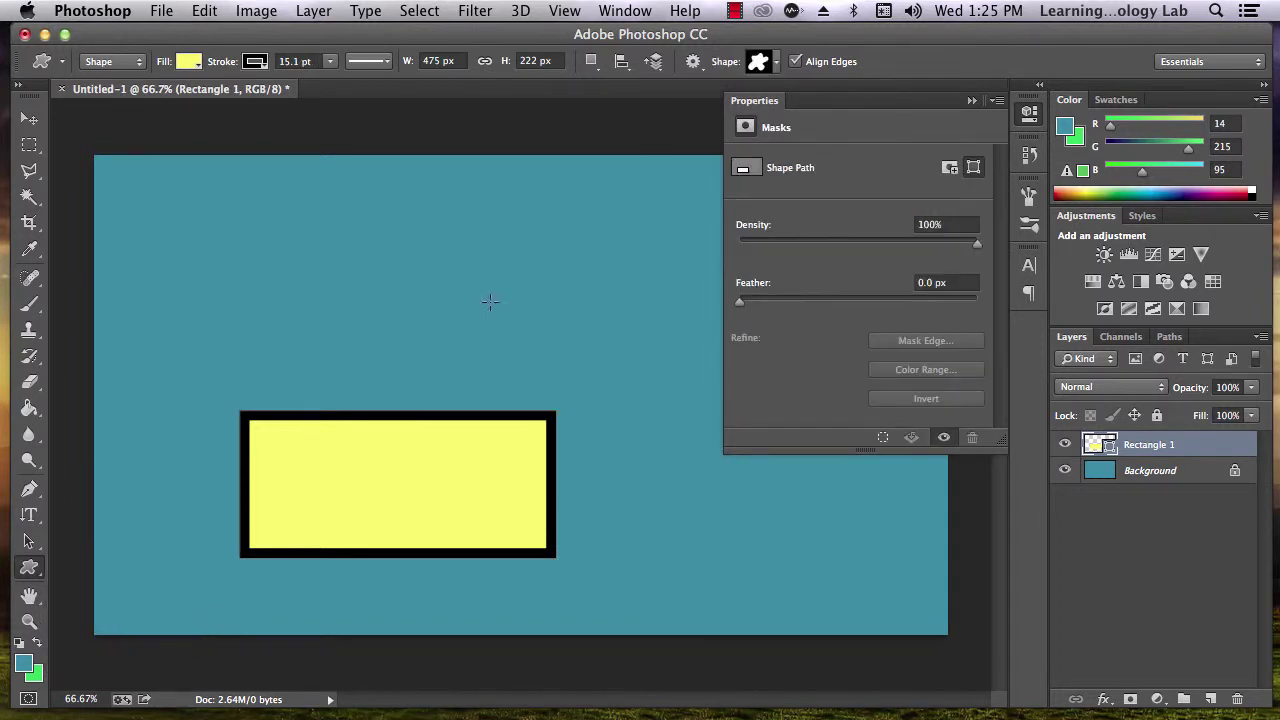
click(776, 63)
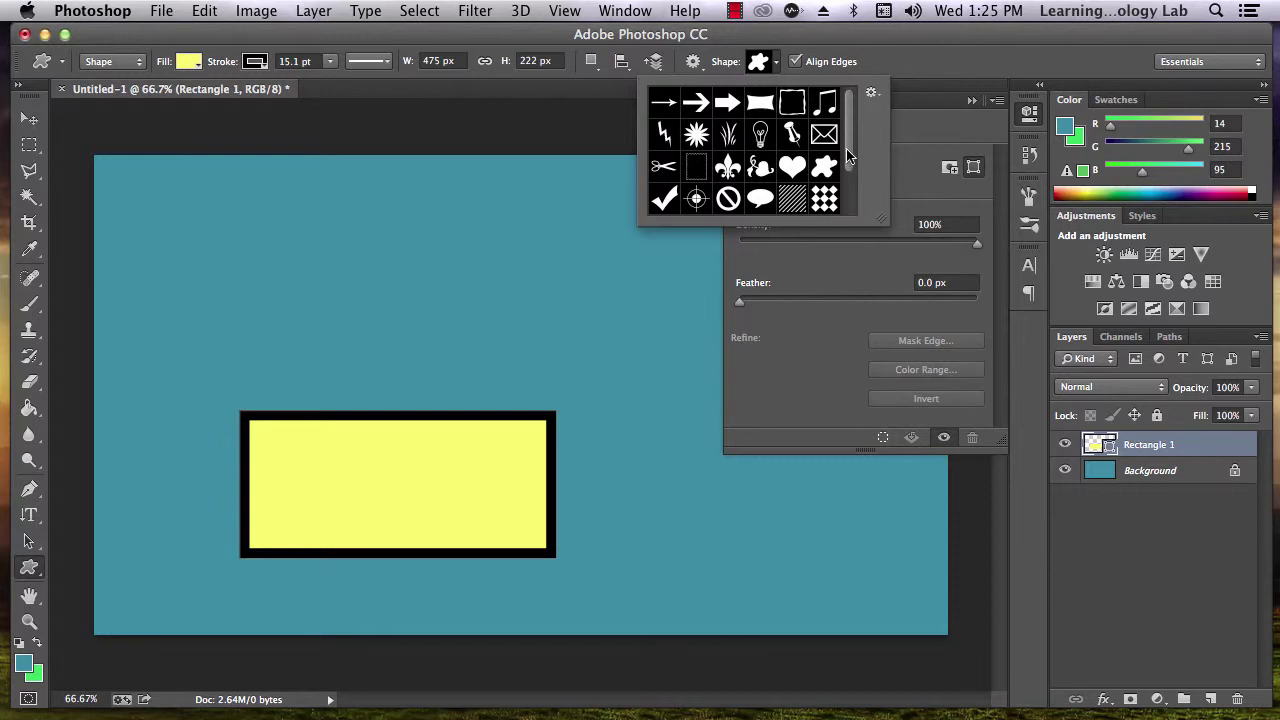
scroll(848, 160, down, 1)
drag(848, 160, 847, 134)
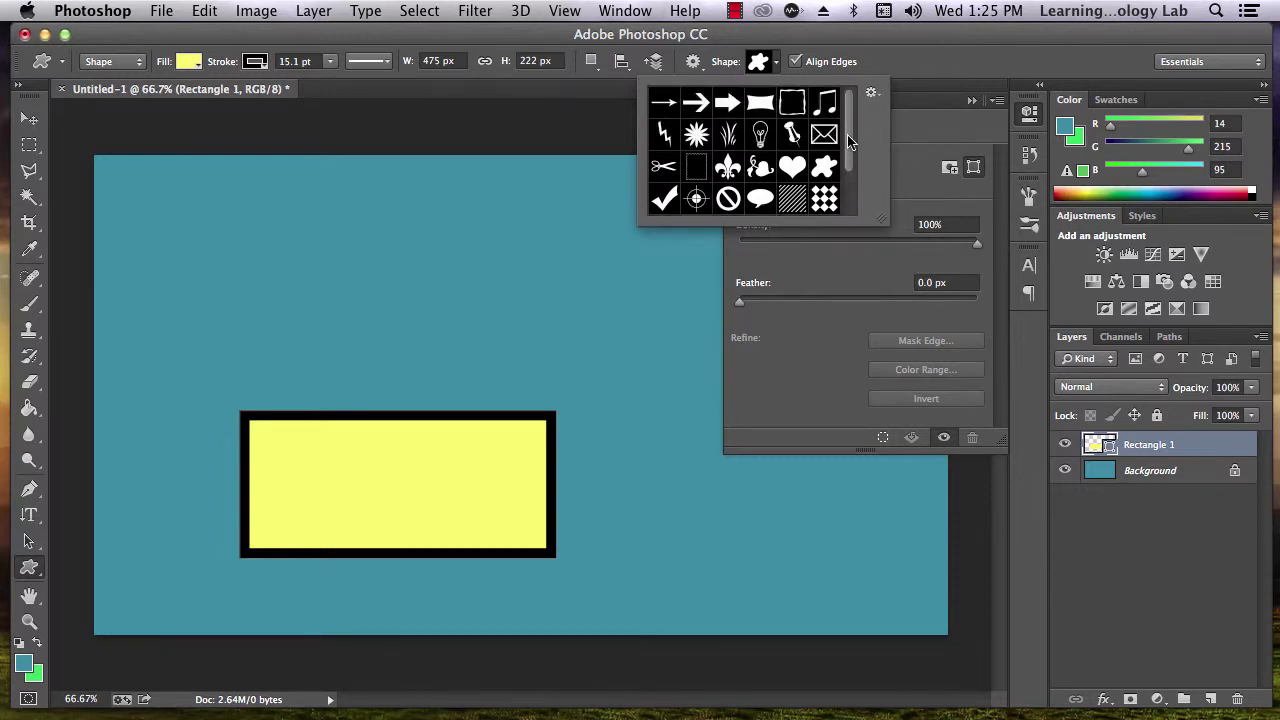
click(727, 104)
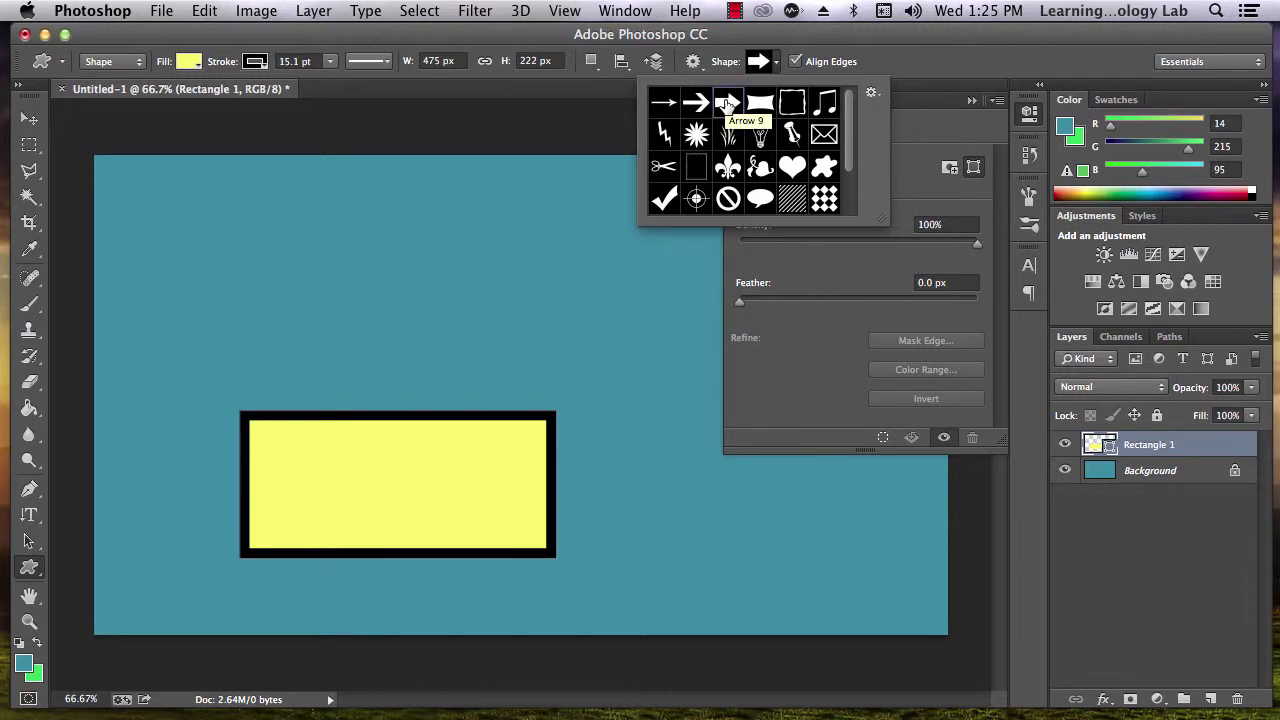
click(318, 251)
drag(318, 251, 525, 372)
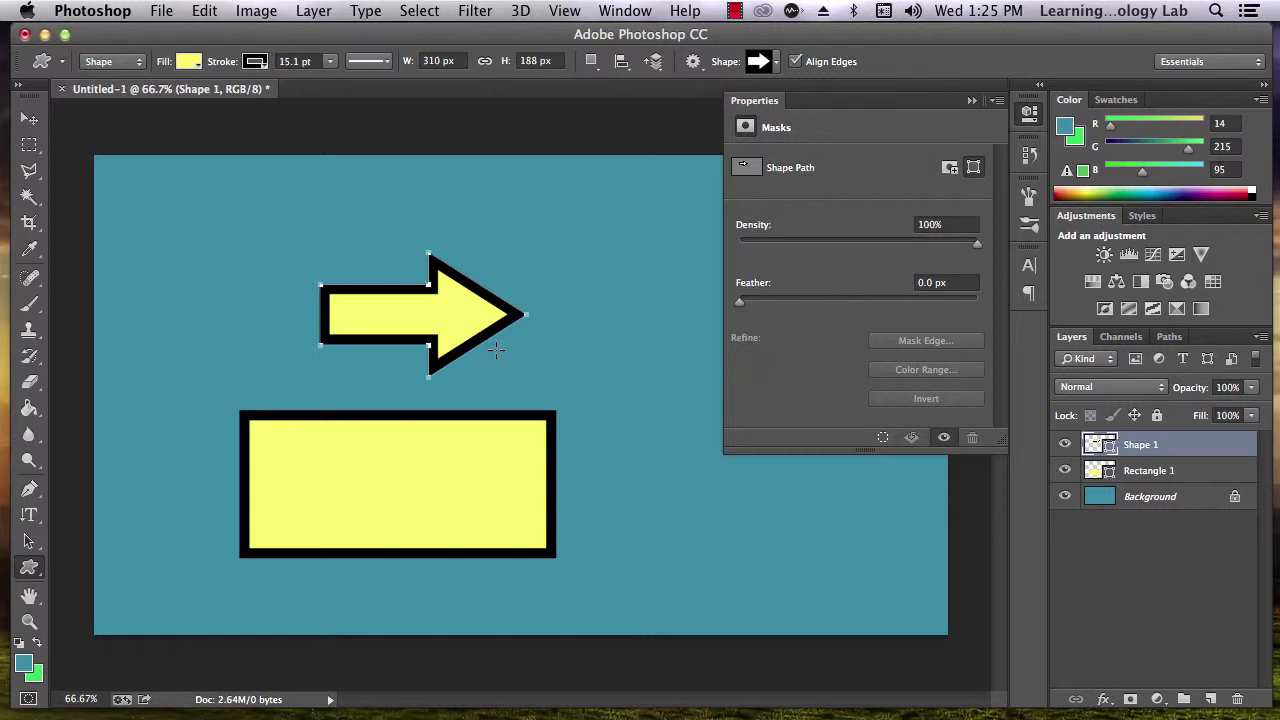
Recolour the Shape 1 arrow with a bright green fill and a blue outline.
click(189, 62)
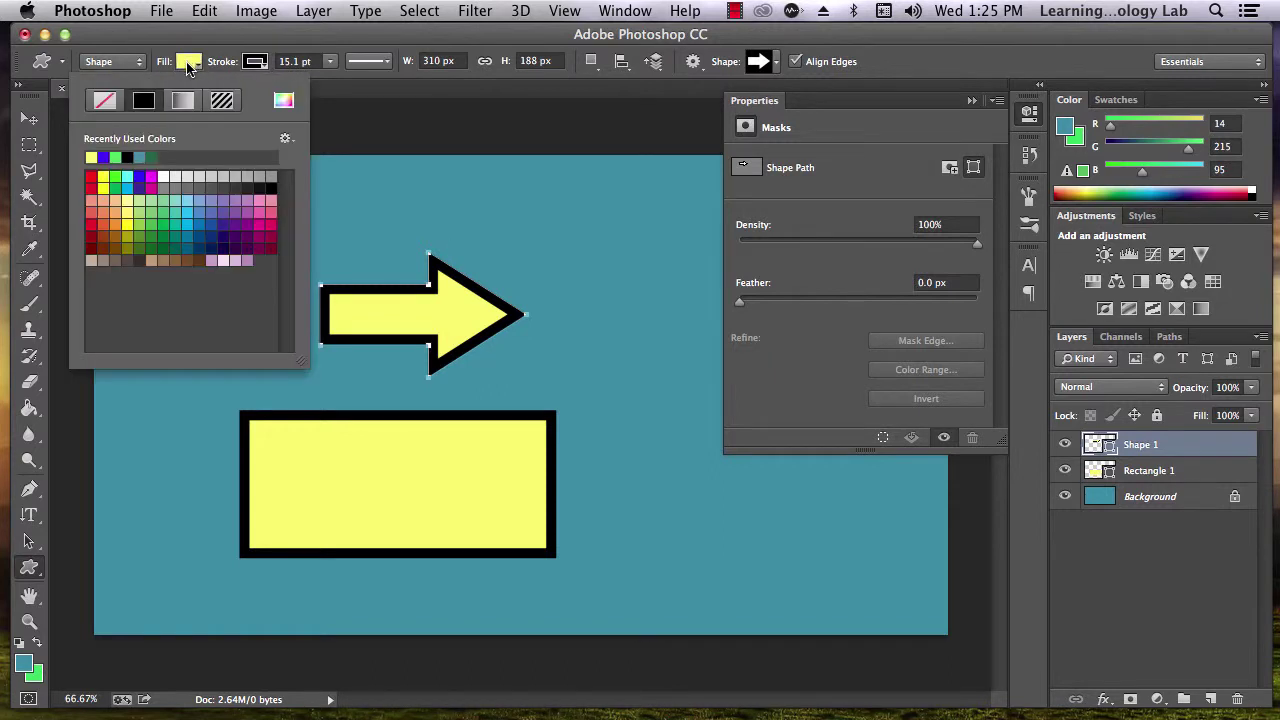
click(116, 156)
click(257, 63)
click(192, 157)
click(193, 156)
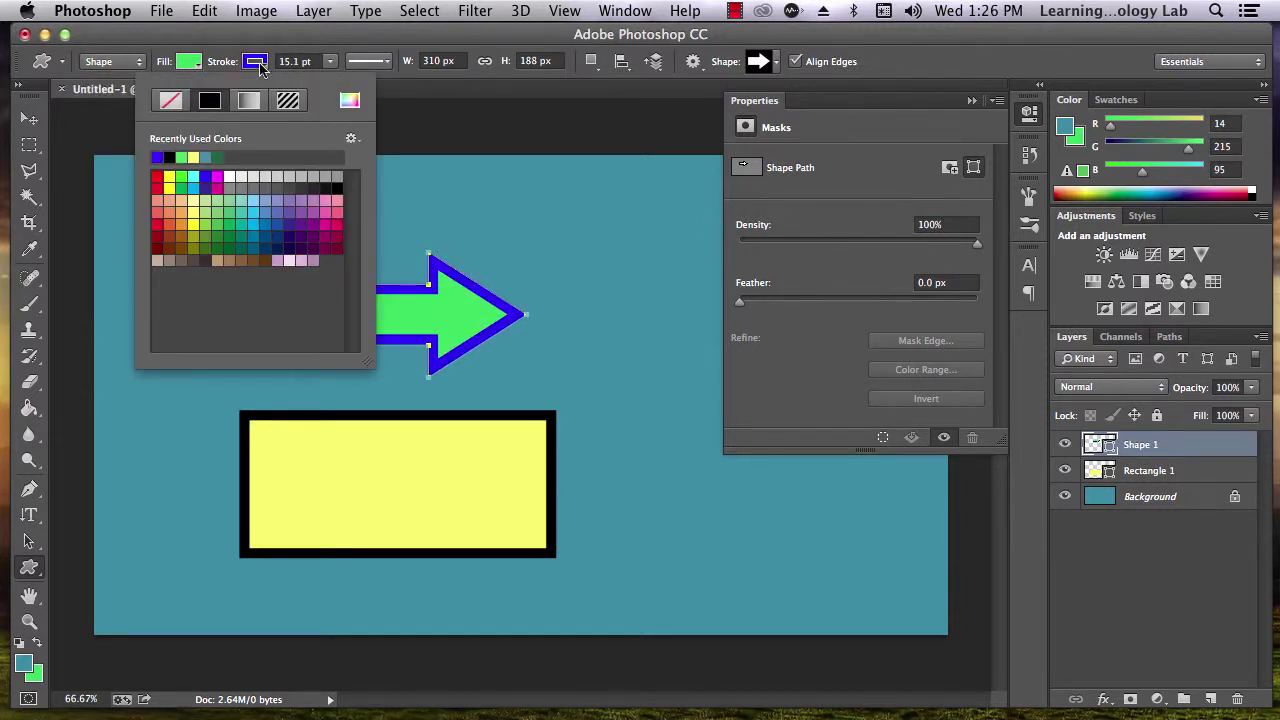
click(280, 49)
click(280, 49)
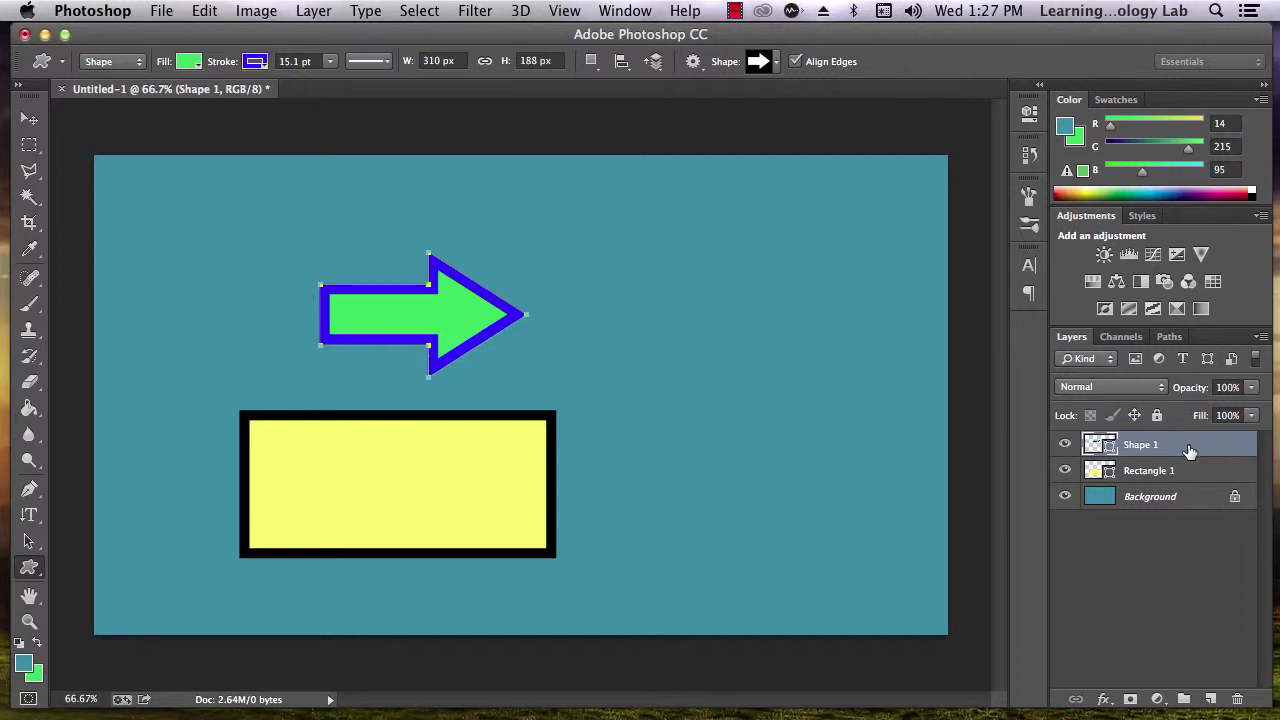
click(205, 12)
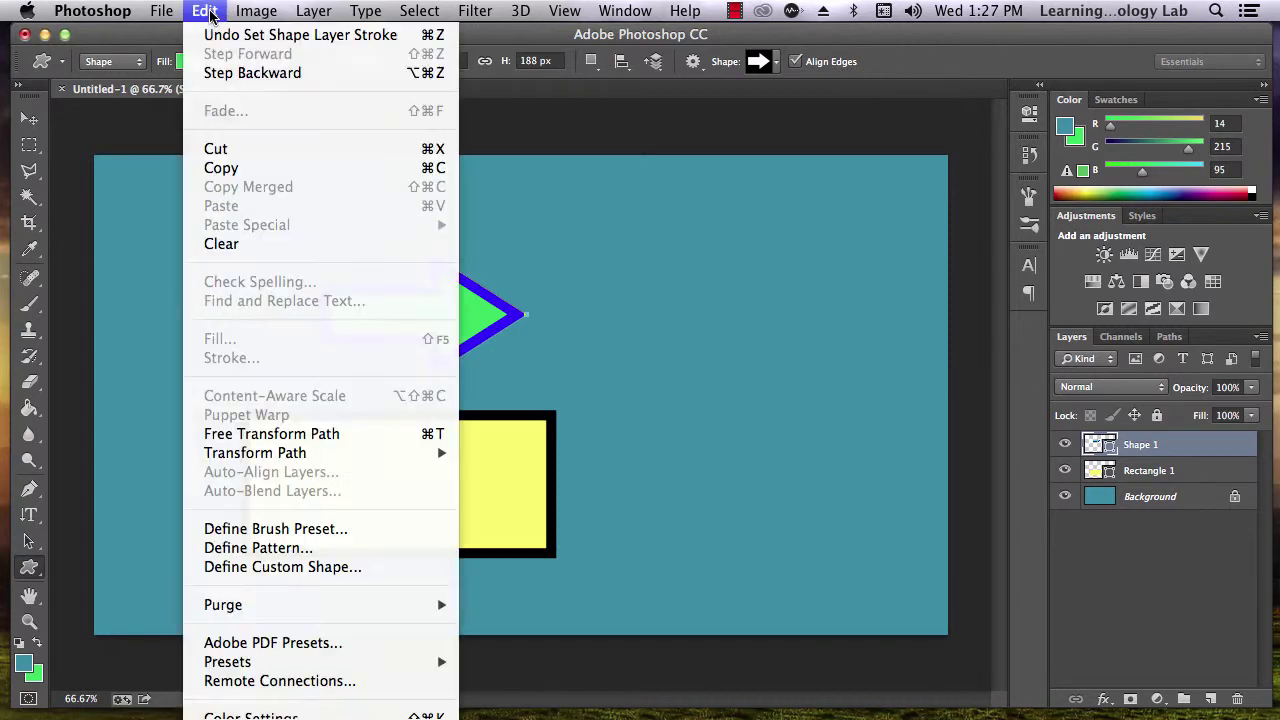
click(349, 438)
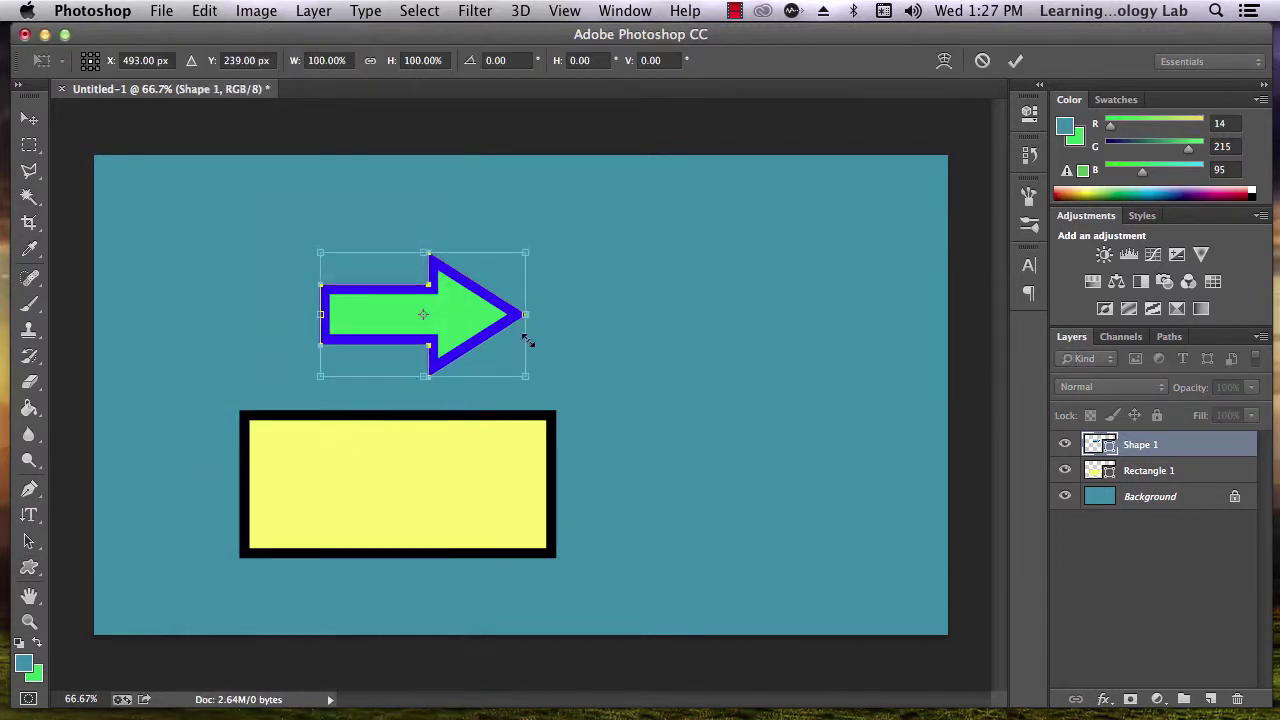
drag(523, 377, 452, 190)
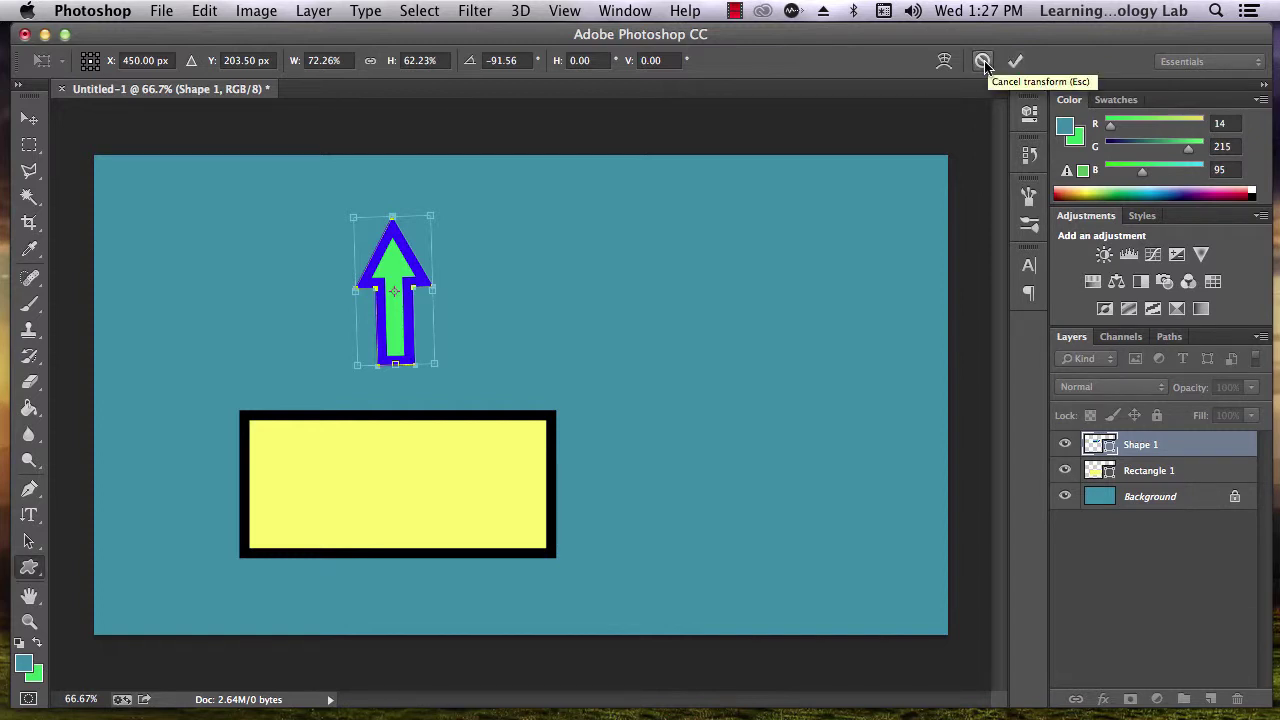
click(983, 62)
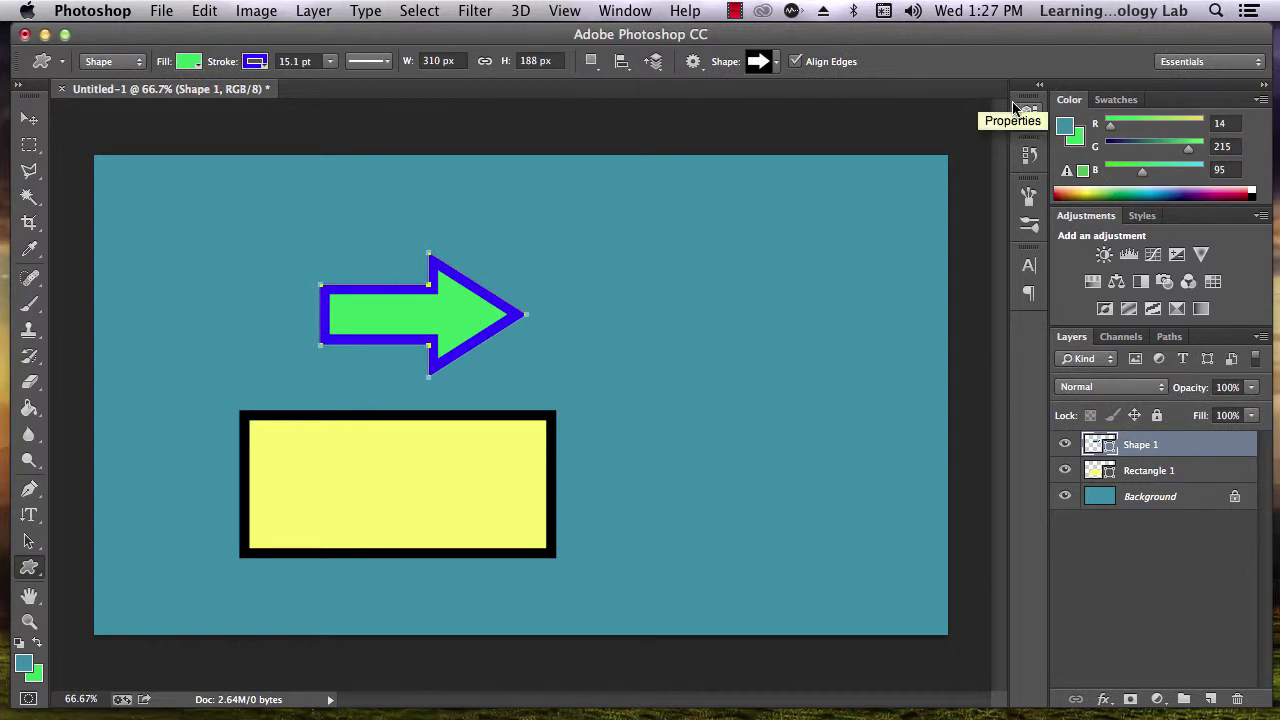
Add a Drop Shadow to the Shape 1 arrow with 20 px distance and a 47° angle.
double_click(1190, 449)
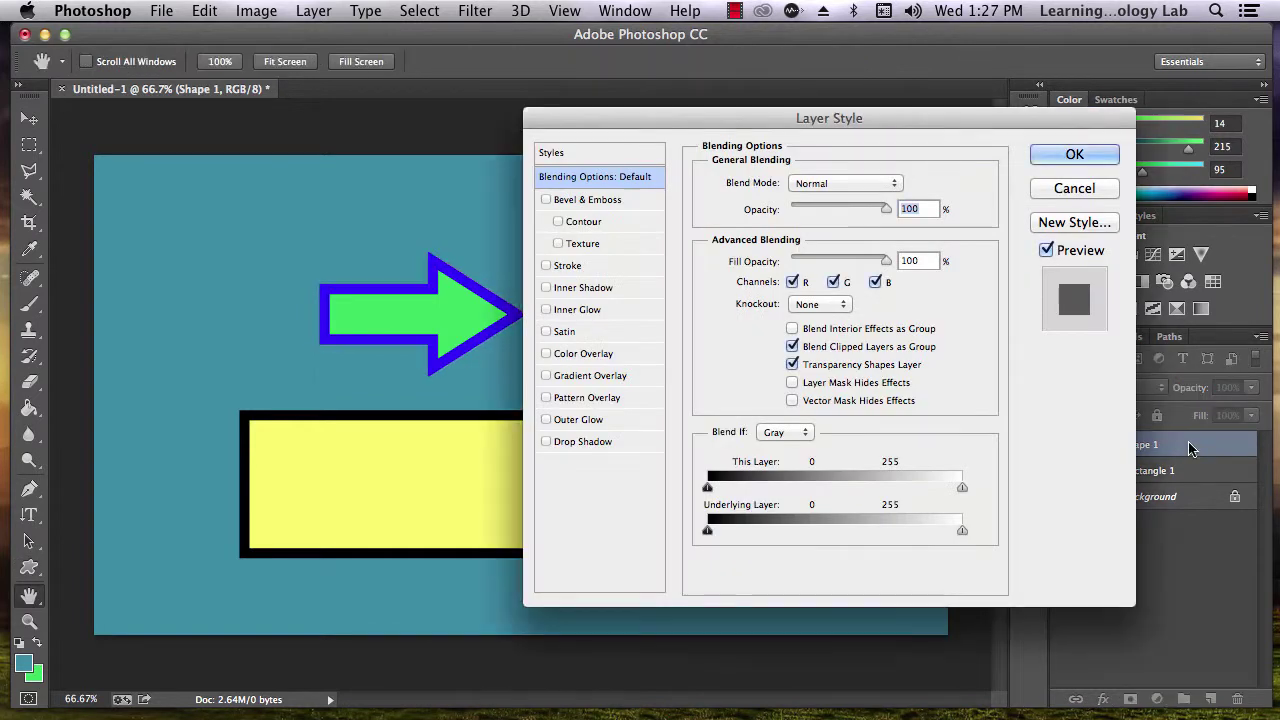
drag(811, 120, 895, 110)
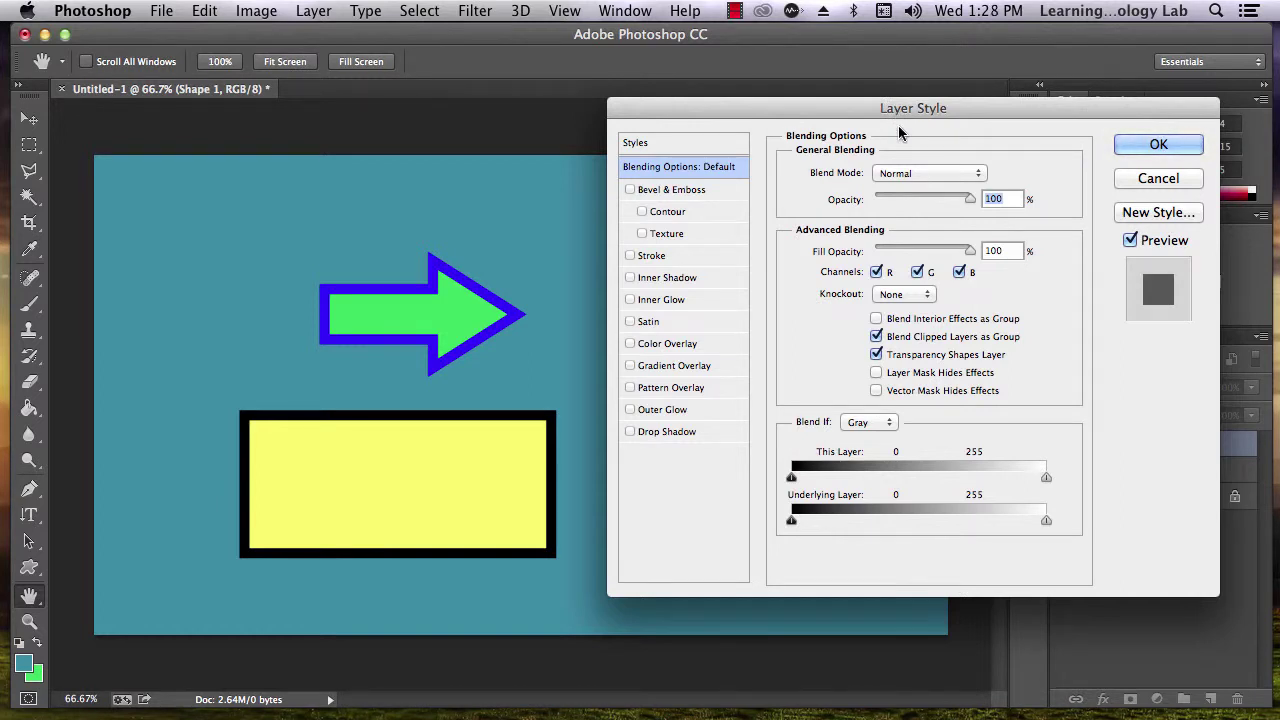
click(645, 431)
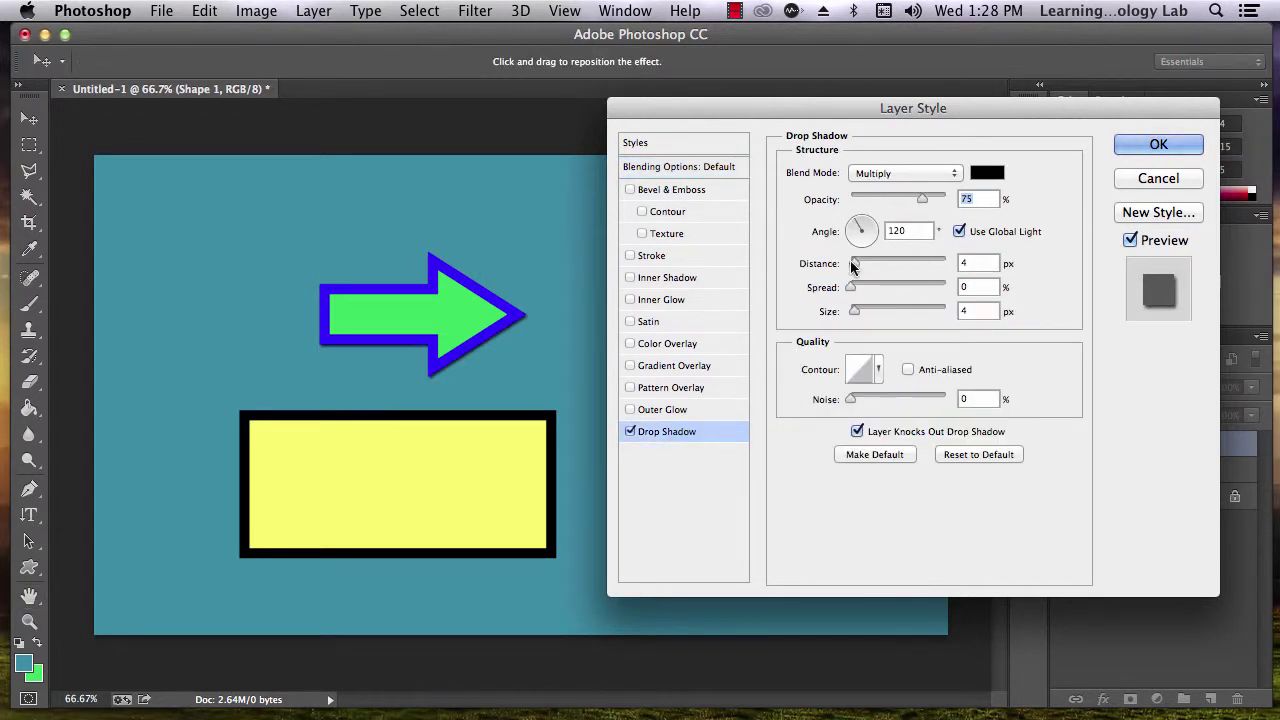
drag(854, 262, 905, 288)
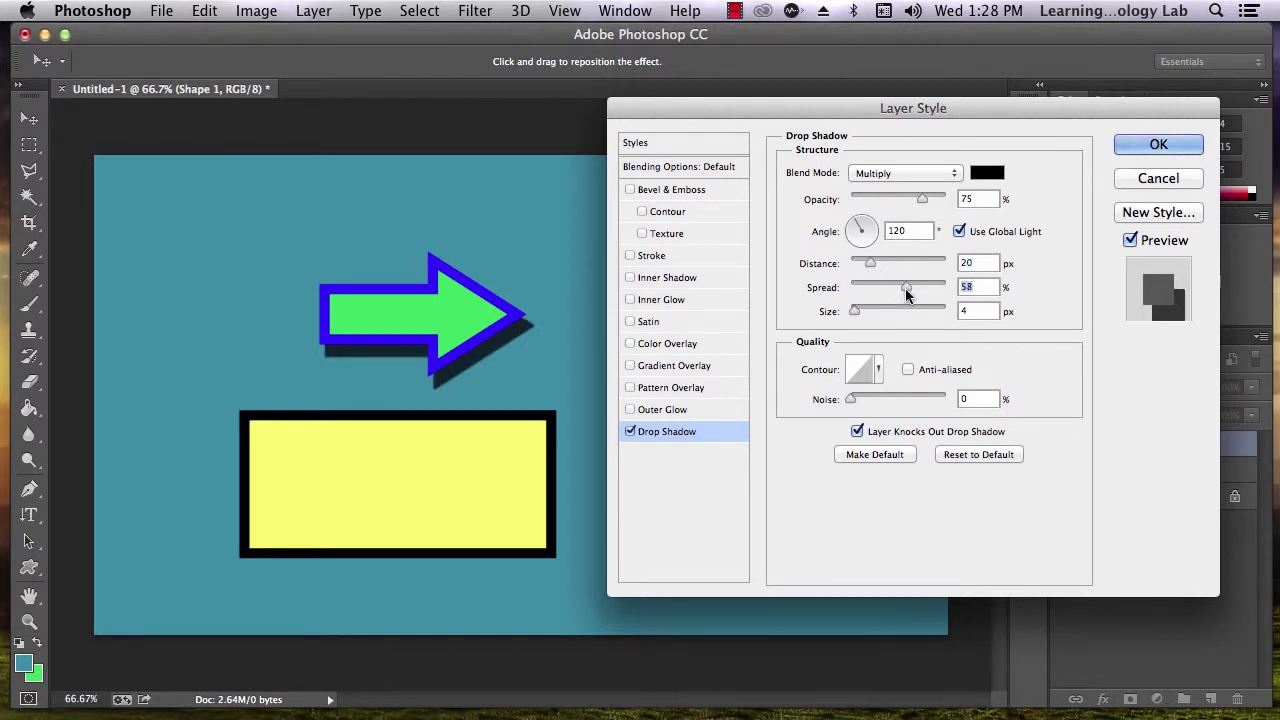
click(872, 224)
click(870, 226)
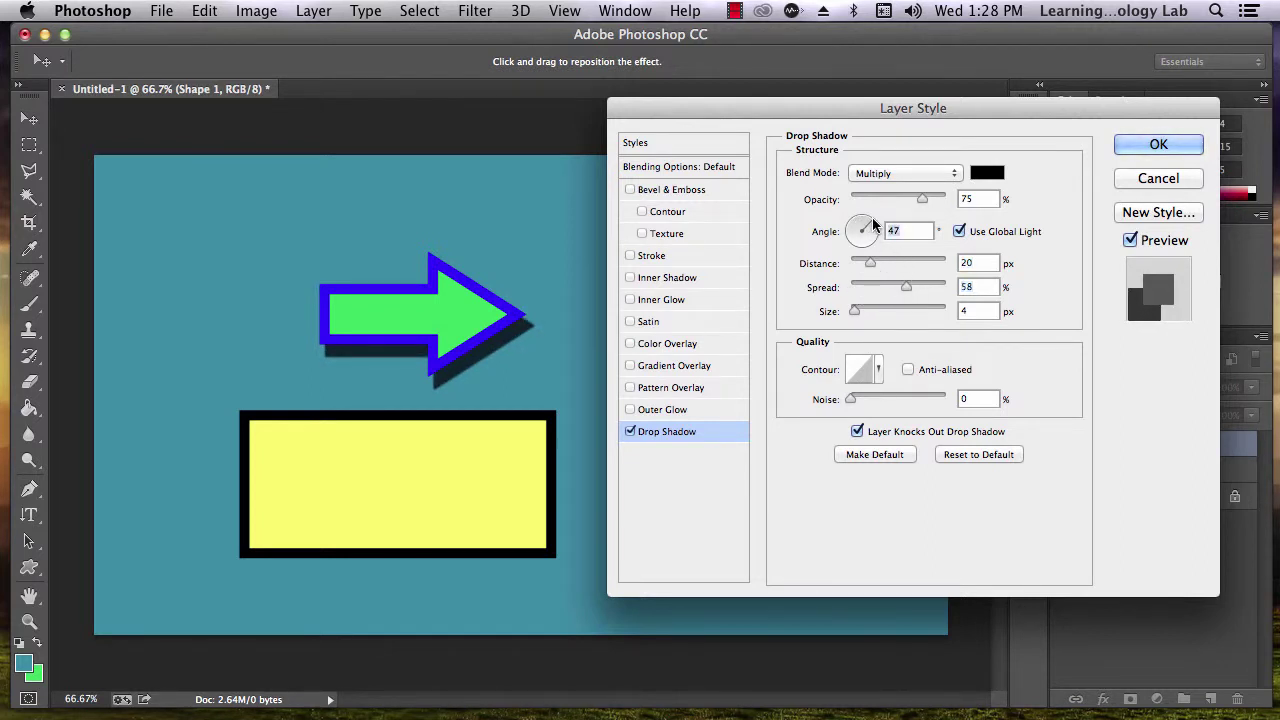
click(1130, 147)
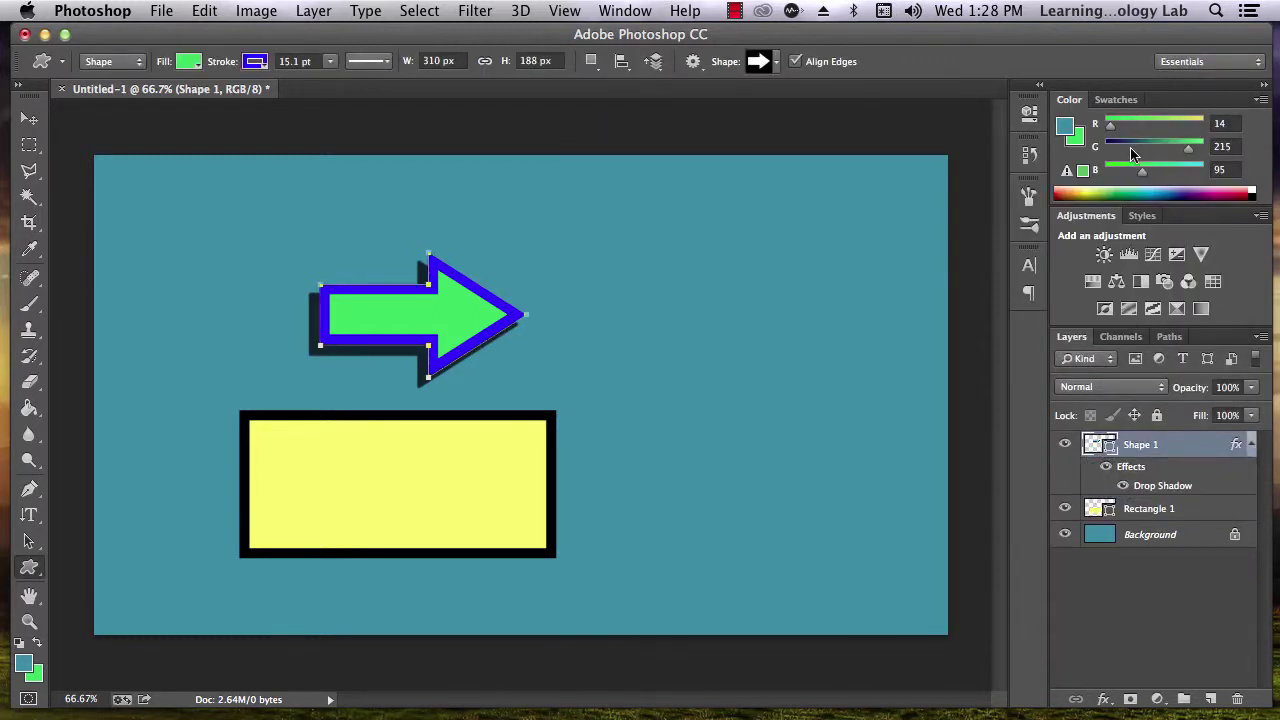